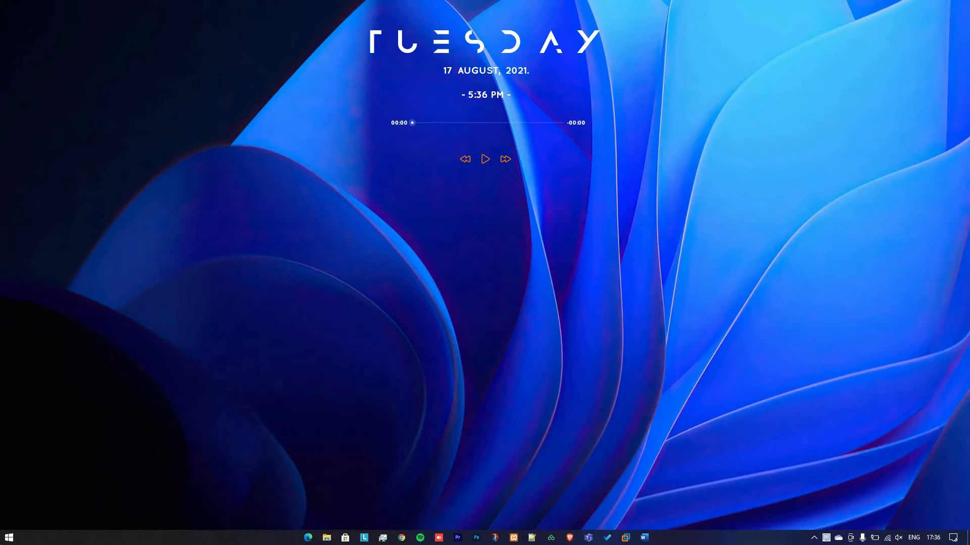
Open This PC and bring up the properties of the Windows-SSD (C:) drive
key(super)
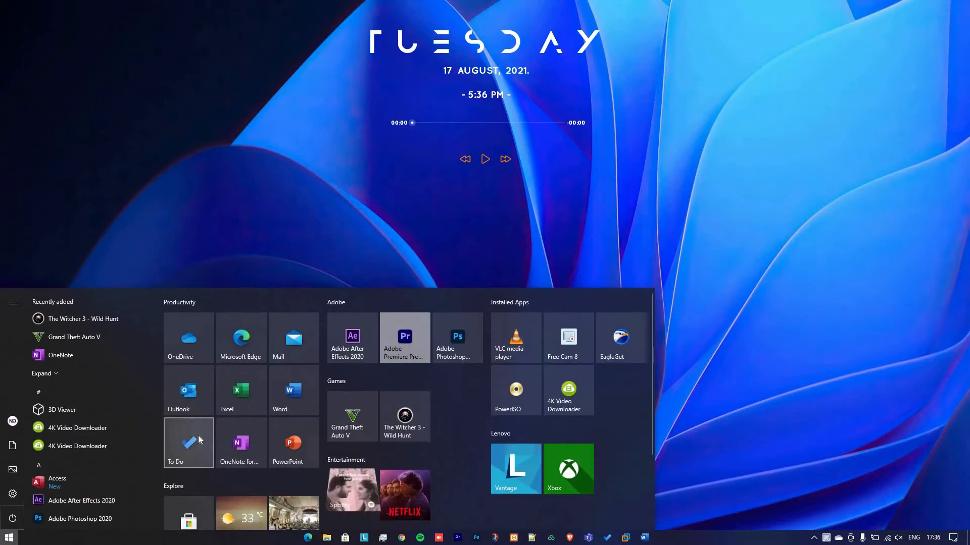
text(this)
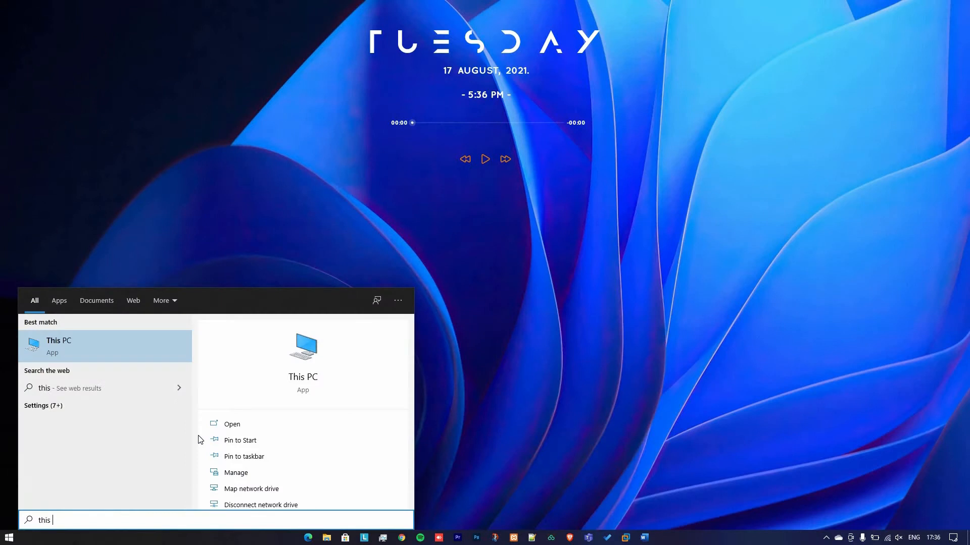
key(Return)
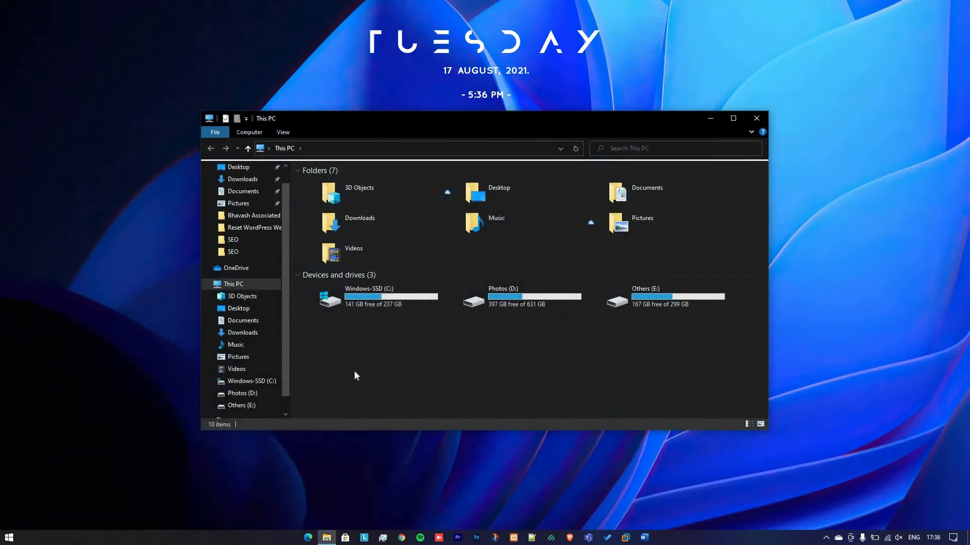
right_click(333, 299)
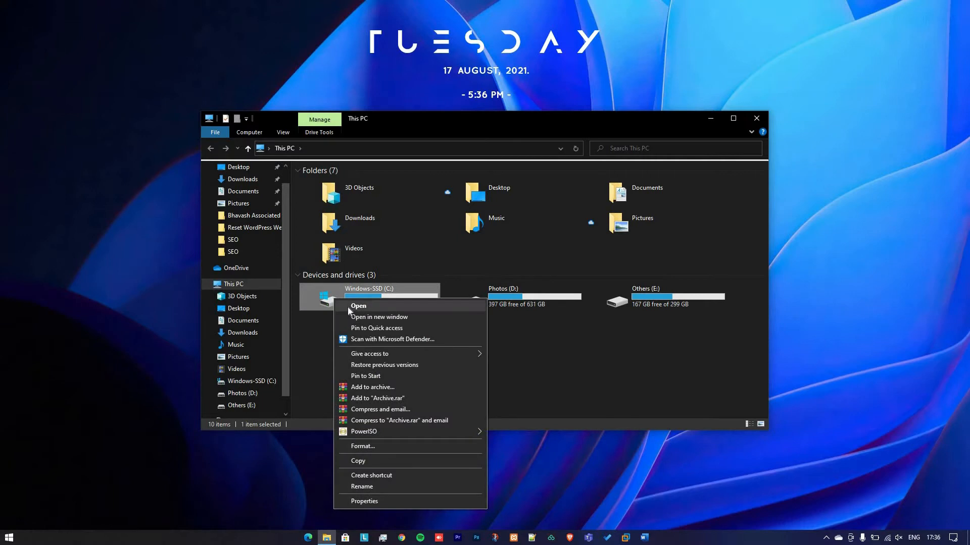
click(377, 504)
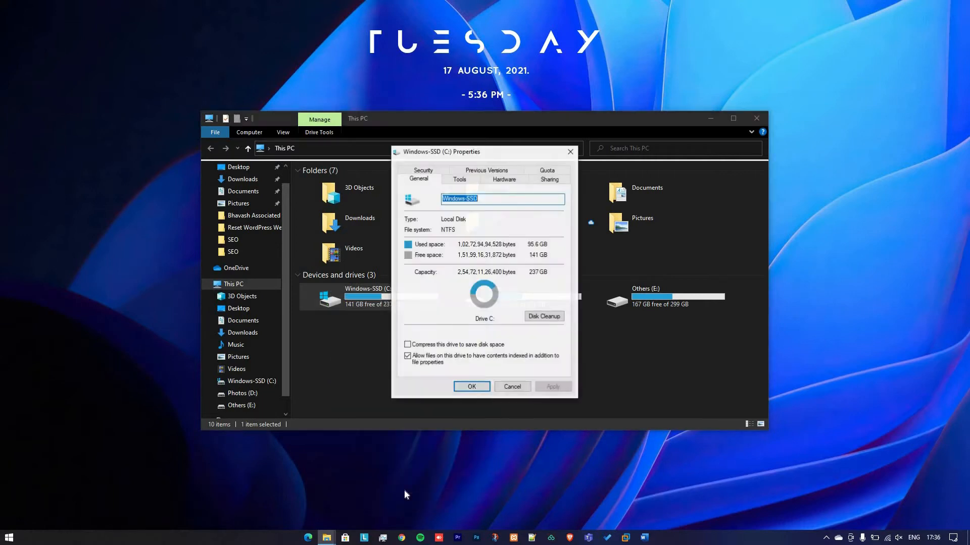
Run Disk Cleanup on the C: drive and permanently delete all the checked file categories
click(541, 318)
scroll(501, 252, down, 1)
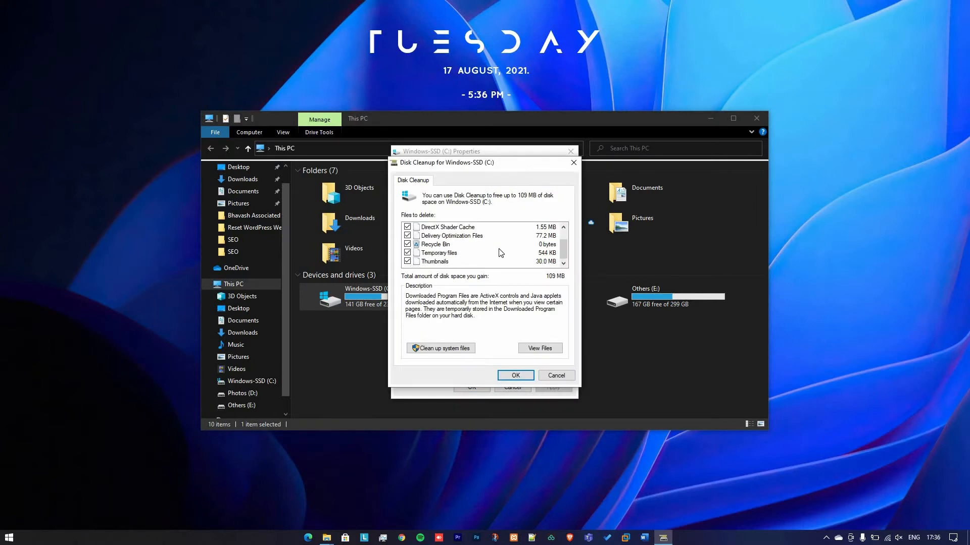
scroll(524, 242, up, 1)
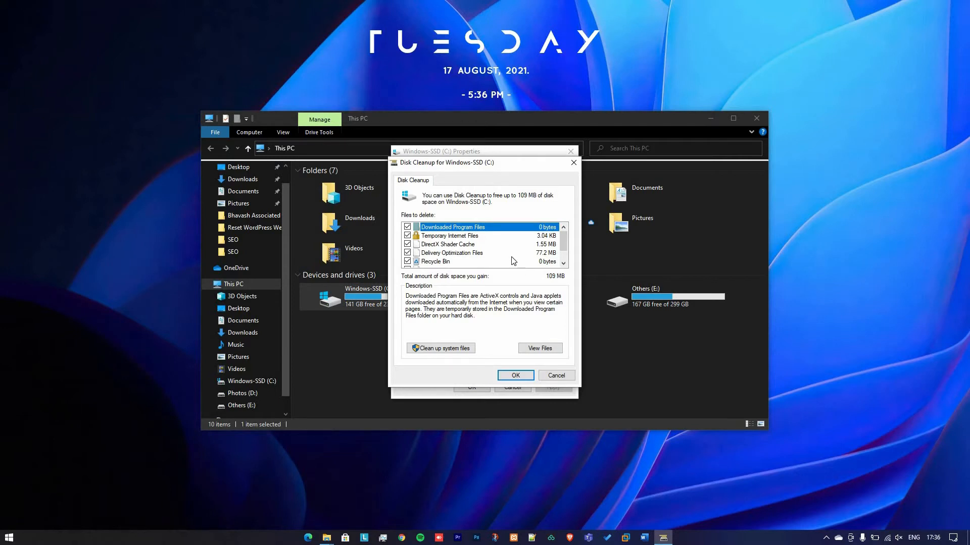
scroll(511, 260, down, 2)
scroll(512, 255, up, 2)
scroll(528, 258, down, 2)
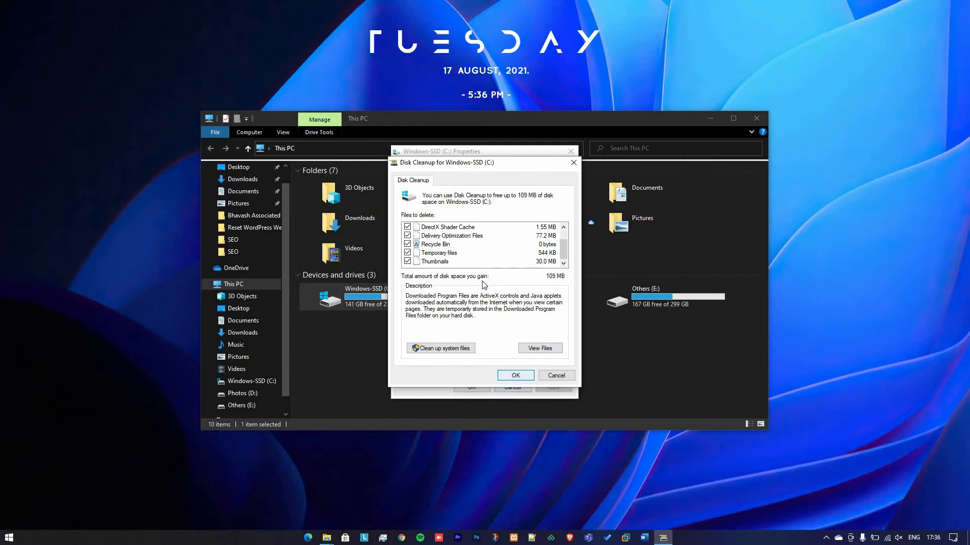
click(515, 376)
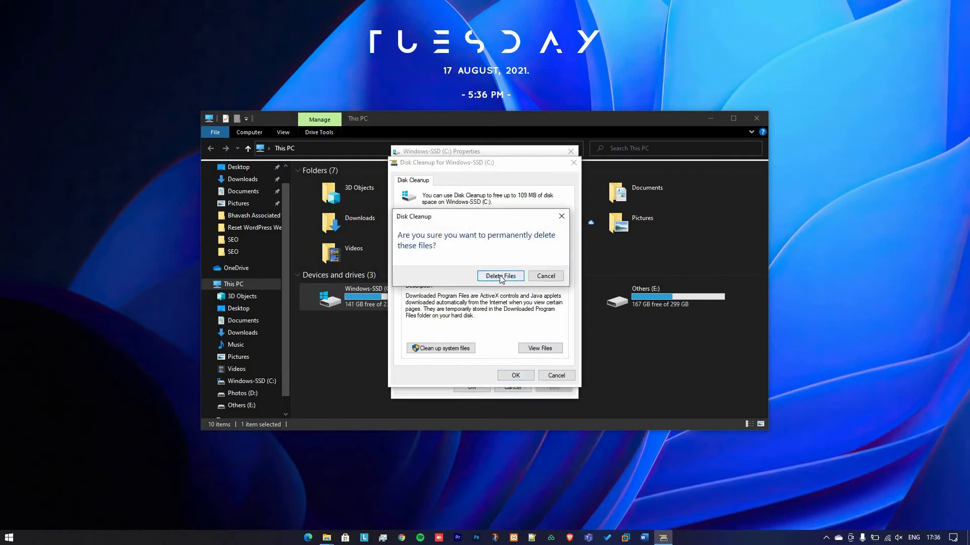
click(500, 276)
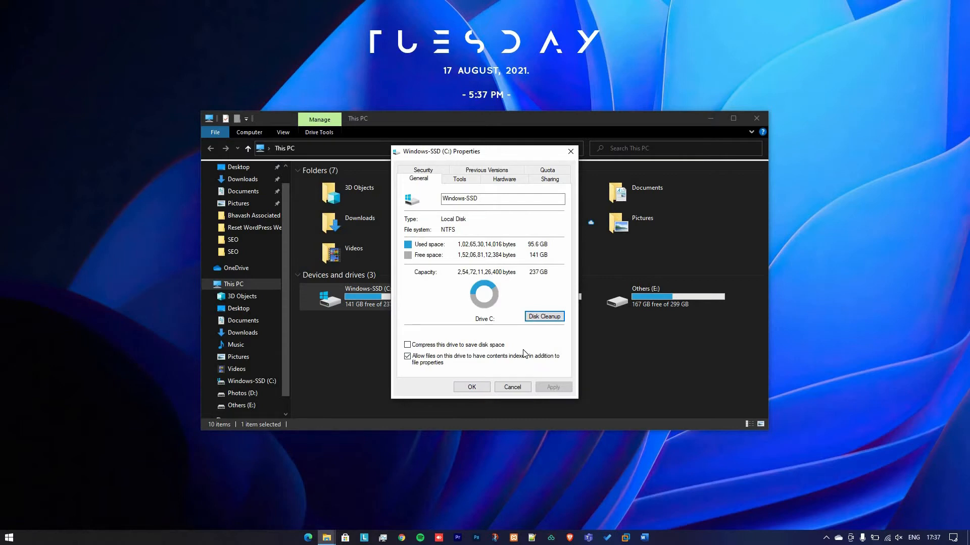
Run Disk Cleanup again with system files included, permanently delete the checked items, and close the drive properties and This PC
click(545, 318)
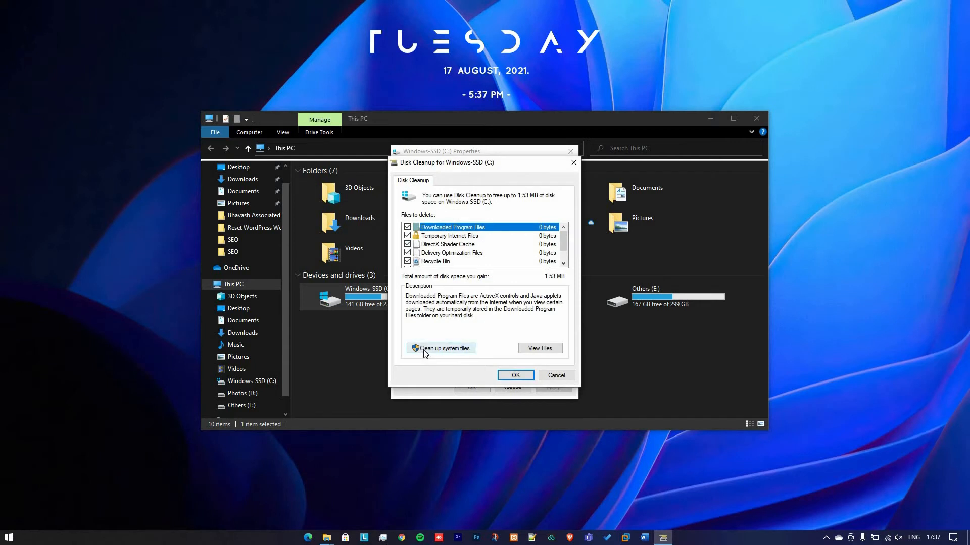
click(446, 353)
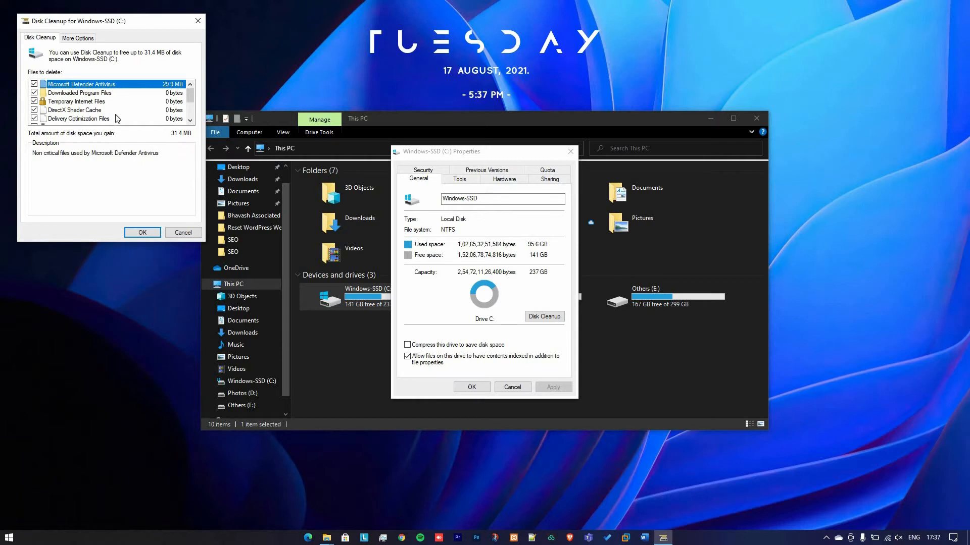
scroll(123, 114, down, 3)
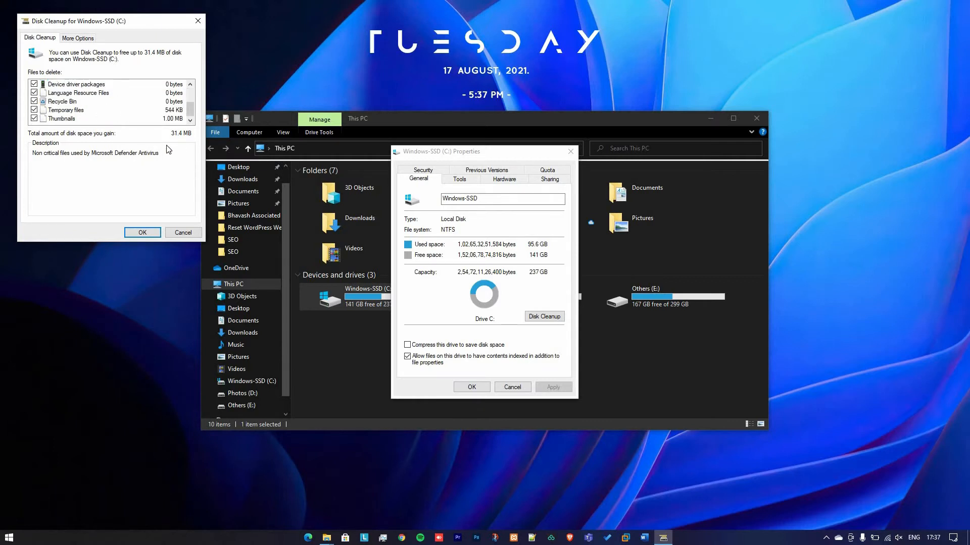
scroll(172, 116, up, 3)
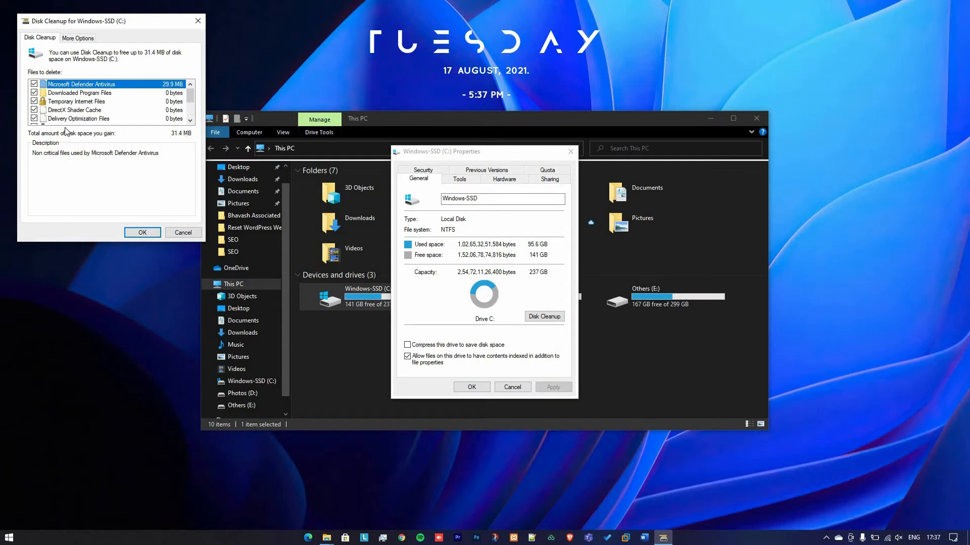
click(143, 233)
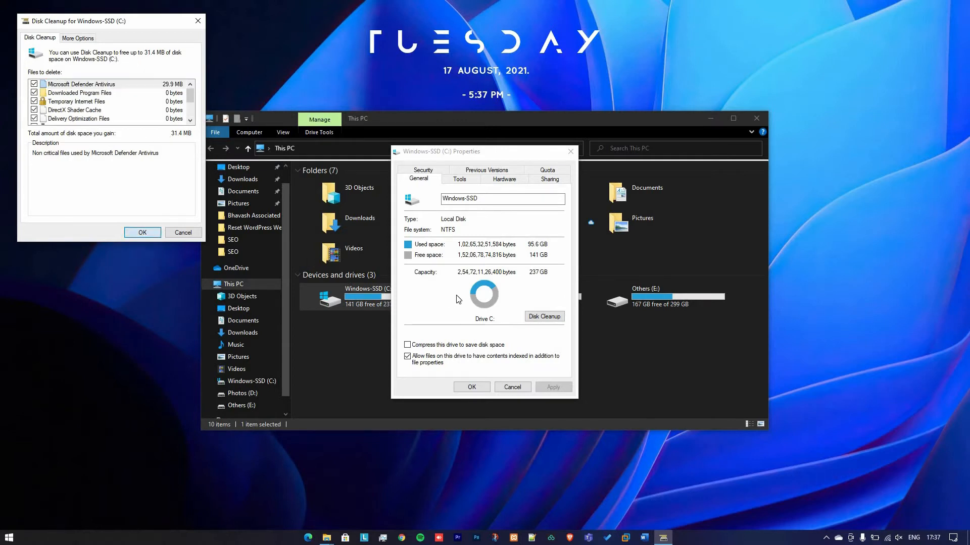
click(511, 278)
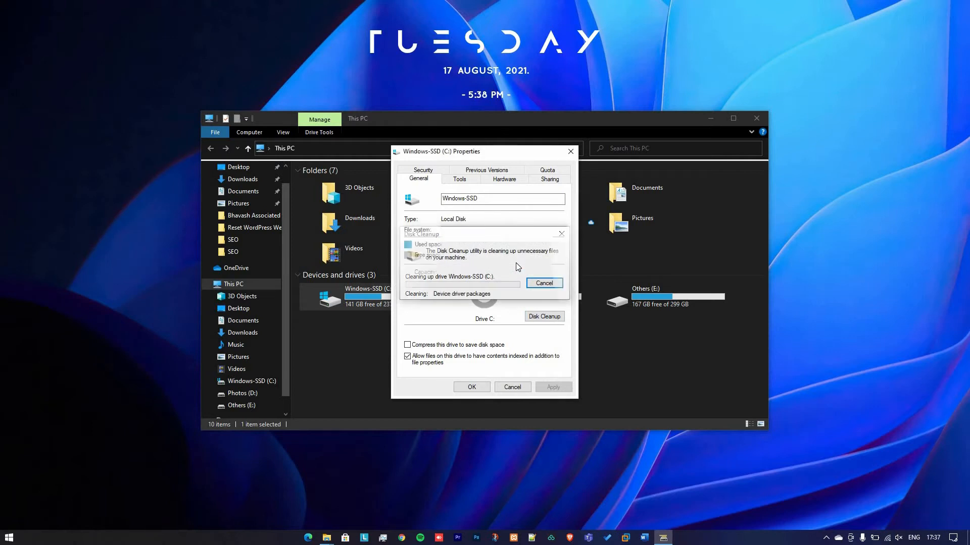
click(472, 388)
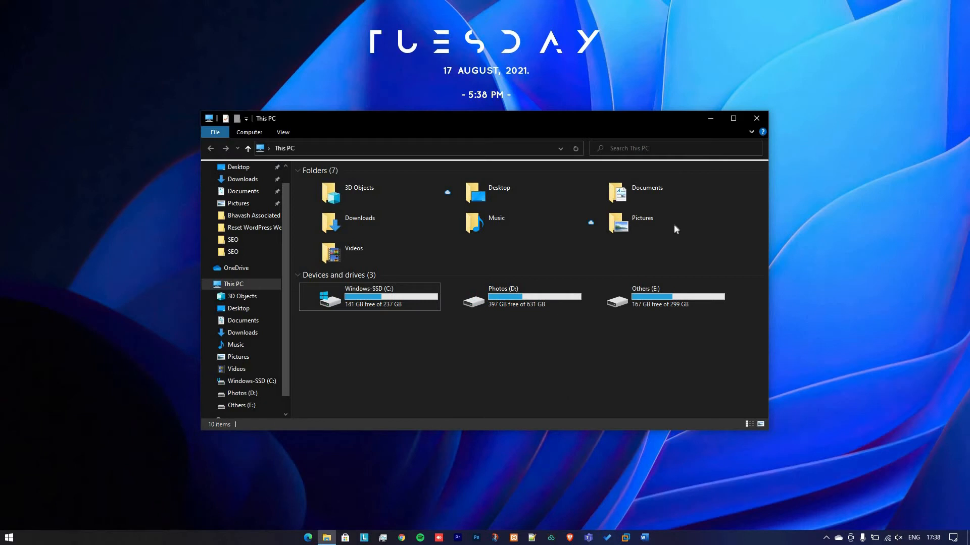
click(757, 119)
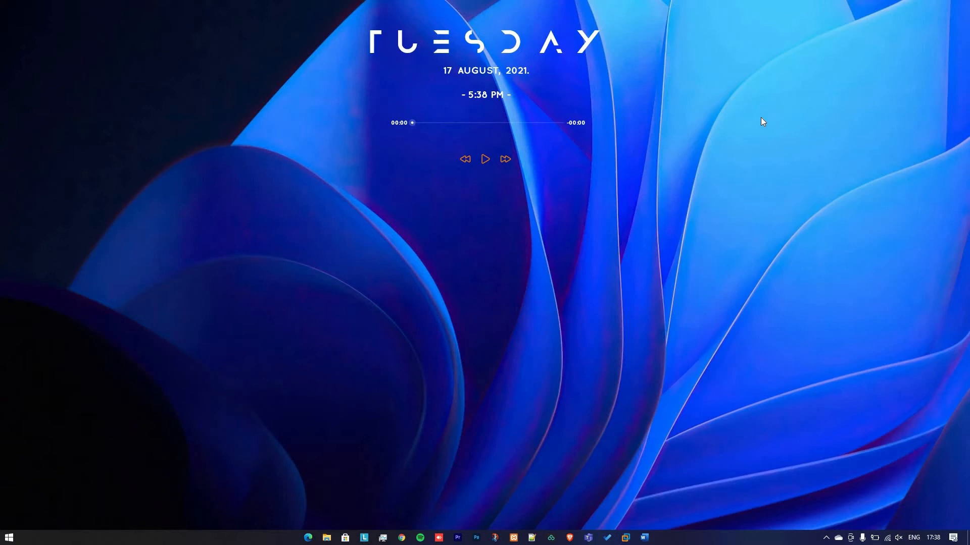
Open the Windows Temp folder with the Run command "temp"
key(super+r)
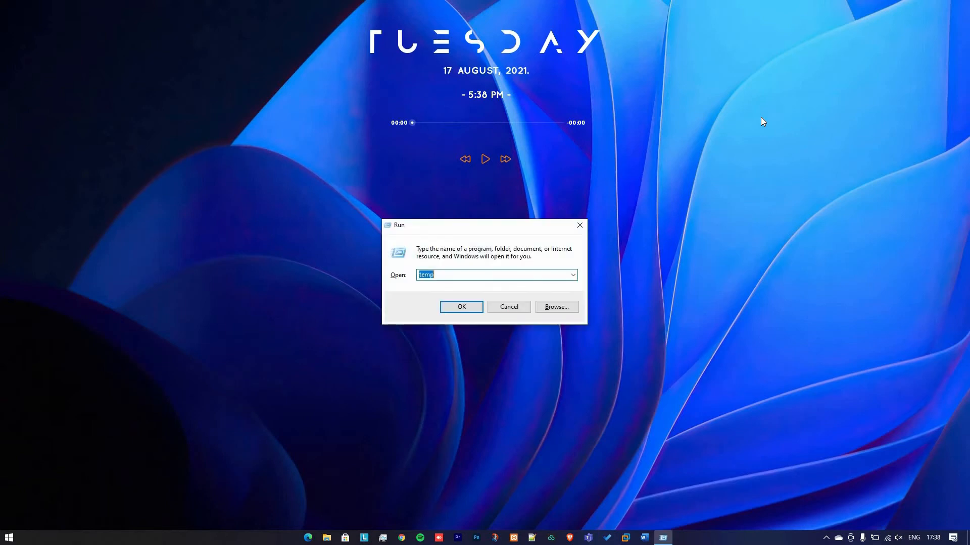
drag(515, 227, 537, 232)
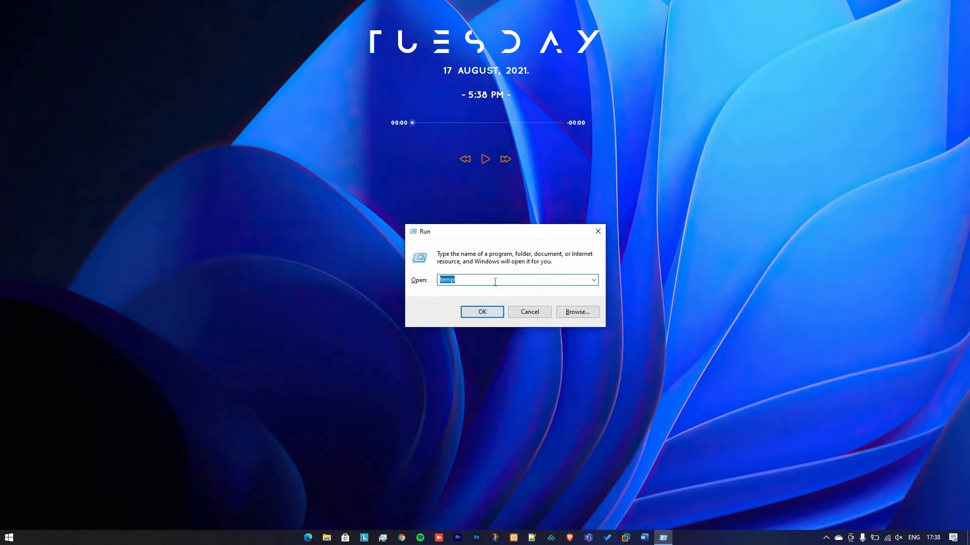
key(BackSpace)
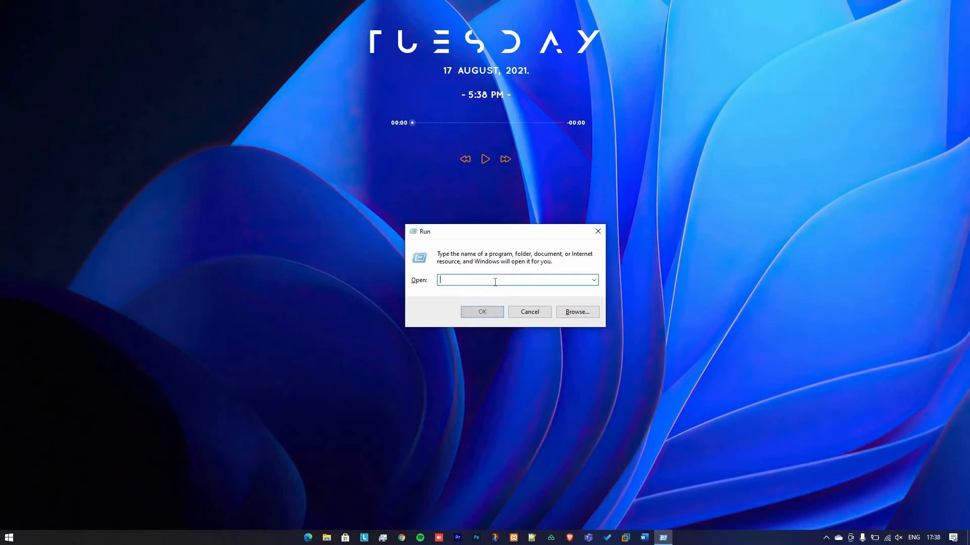
text(temop)
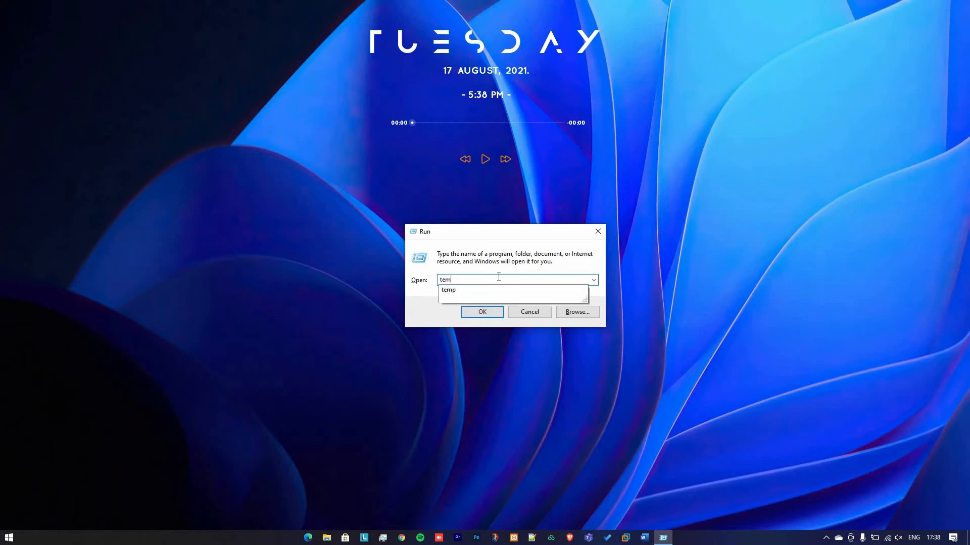
key(BackSpace)
key(BackSpace)
text(p)
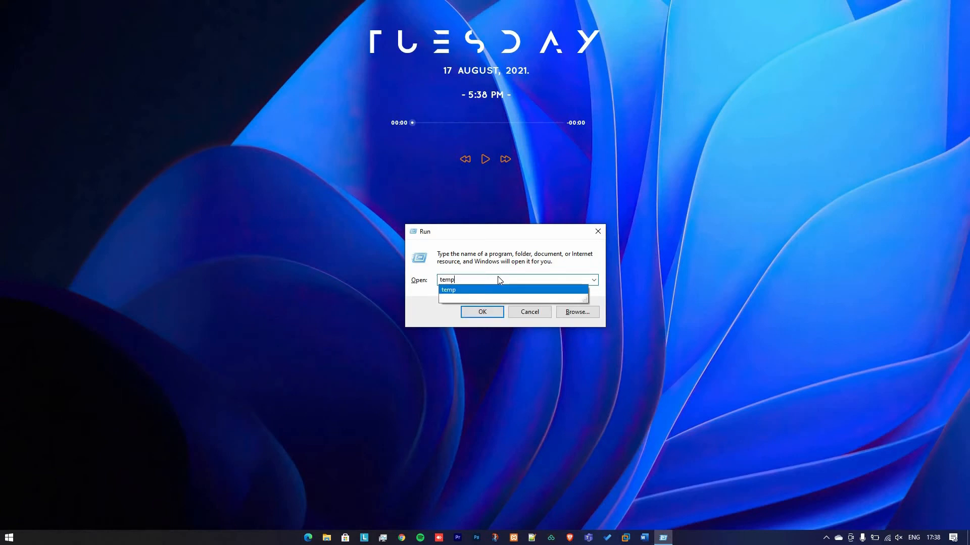
key(Return)
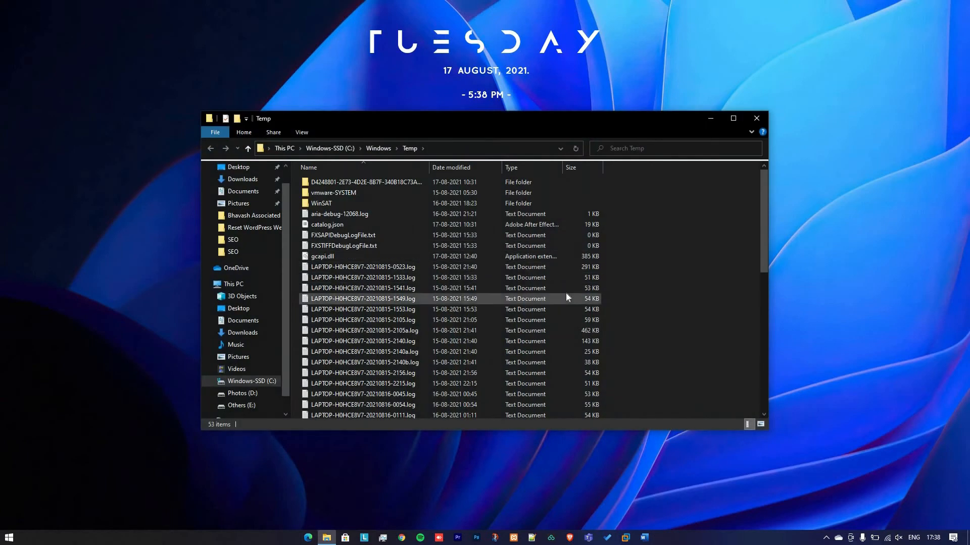
Delete everything in the Temp folder, skipping all items that are in use, and close the folder
scroll(566, 294, down, 9)
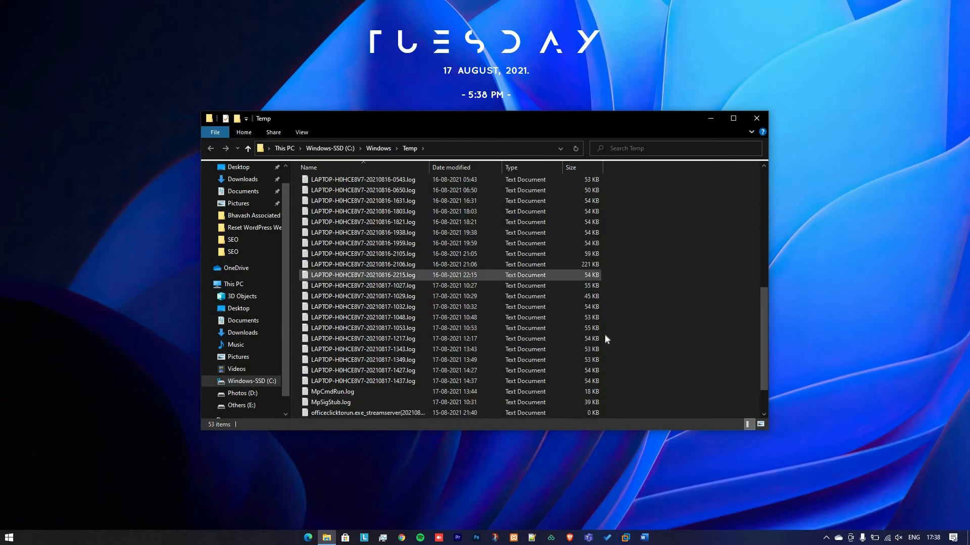
scroll(674, 283, up, 9)
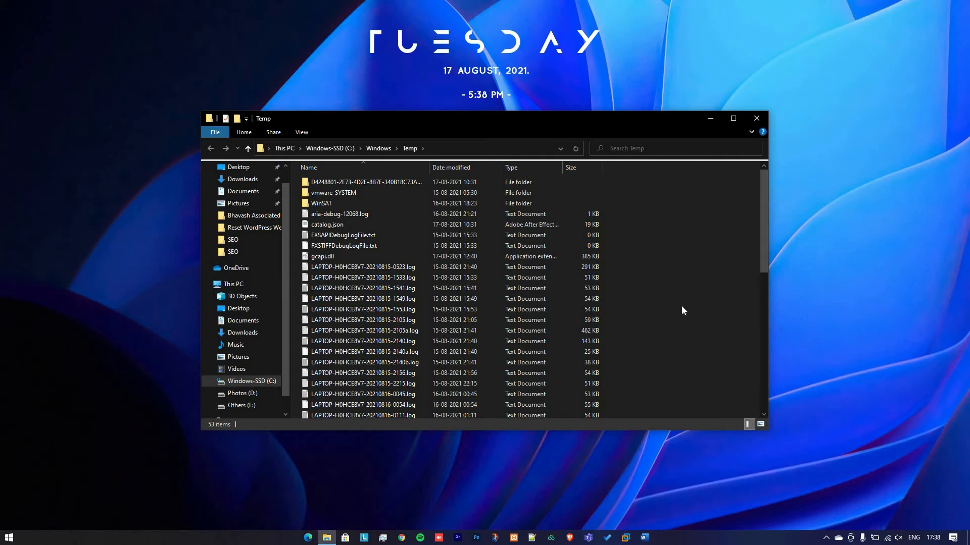
key(ctrl+a)
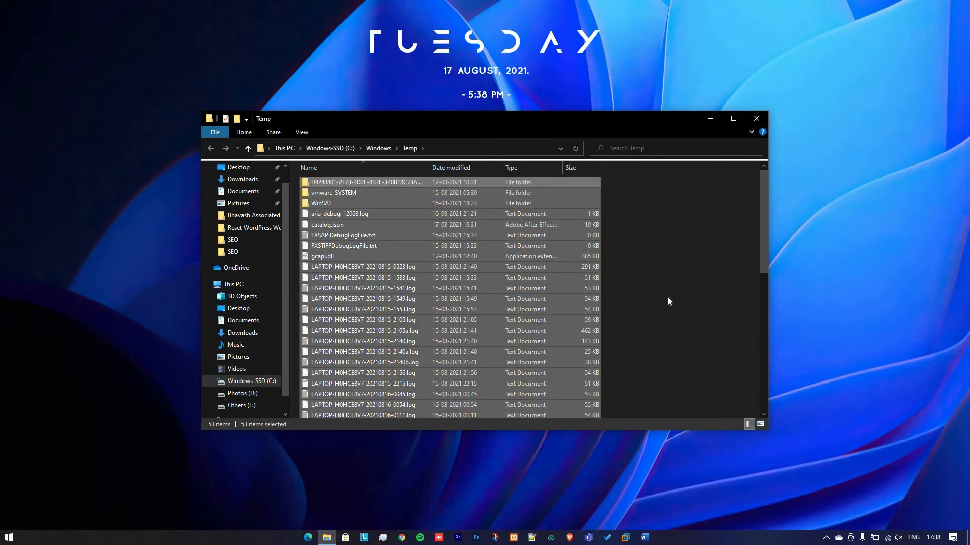
right_click(362, 274)
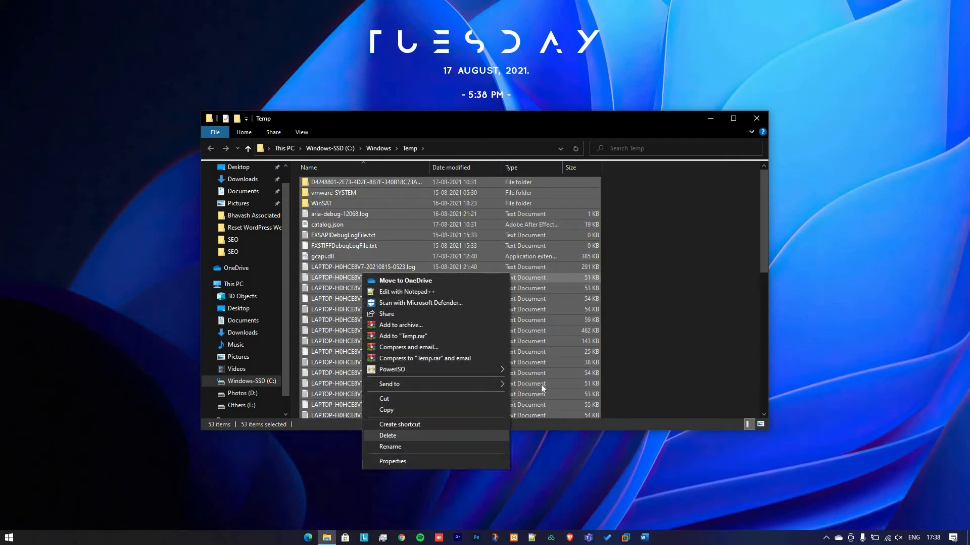
click(410, 435)
click(200, 174)
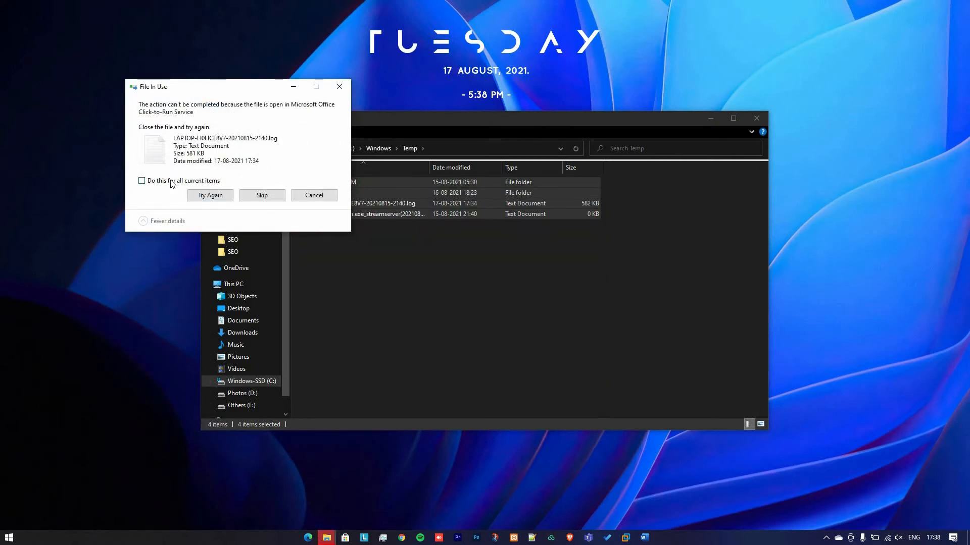
click(152, 183)
click(261, 198)
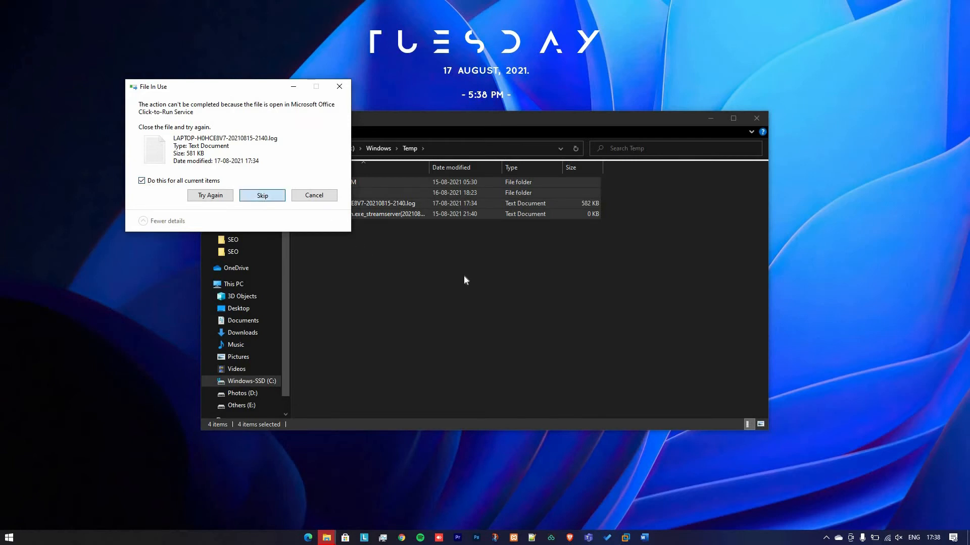
click(151, 182)
click(264, 198)
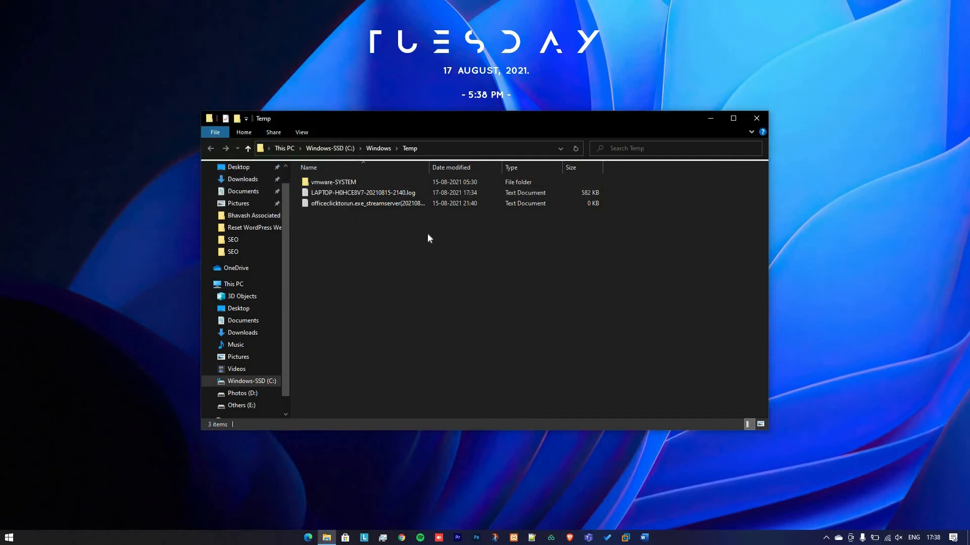
click(757, 119)
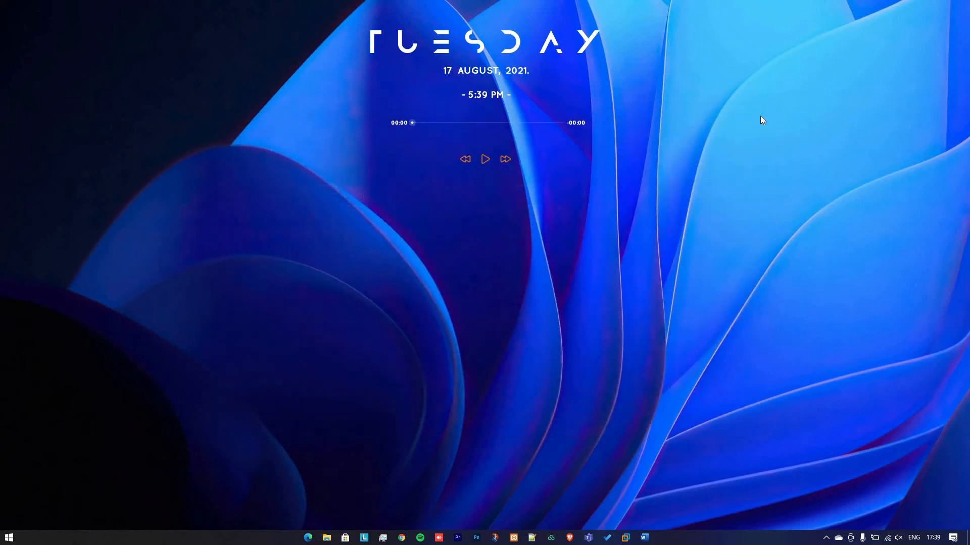
Open the Recent items folder with the Run command "recent"
key(super+r)
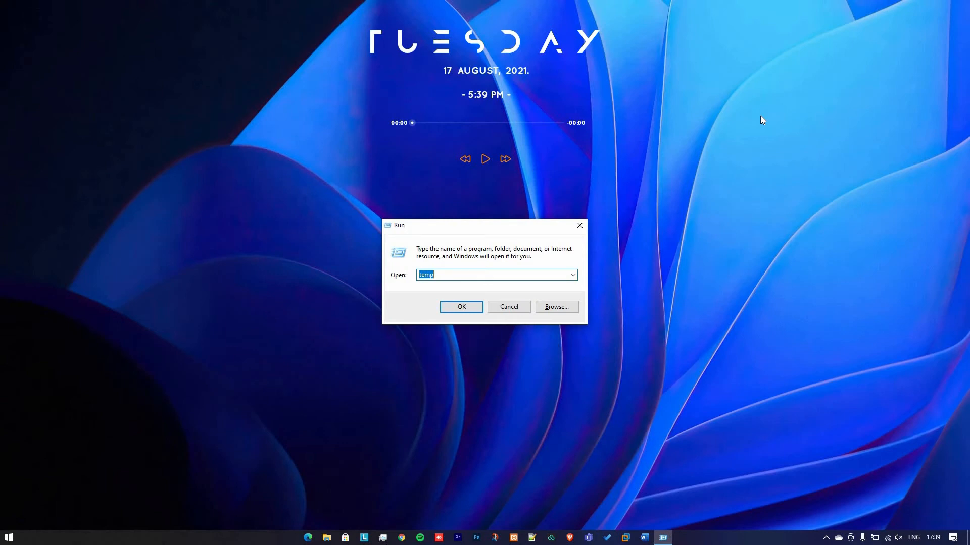
text(re)
key(Down)
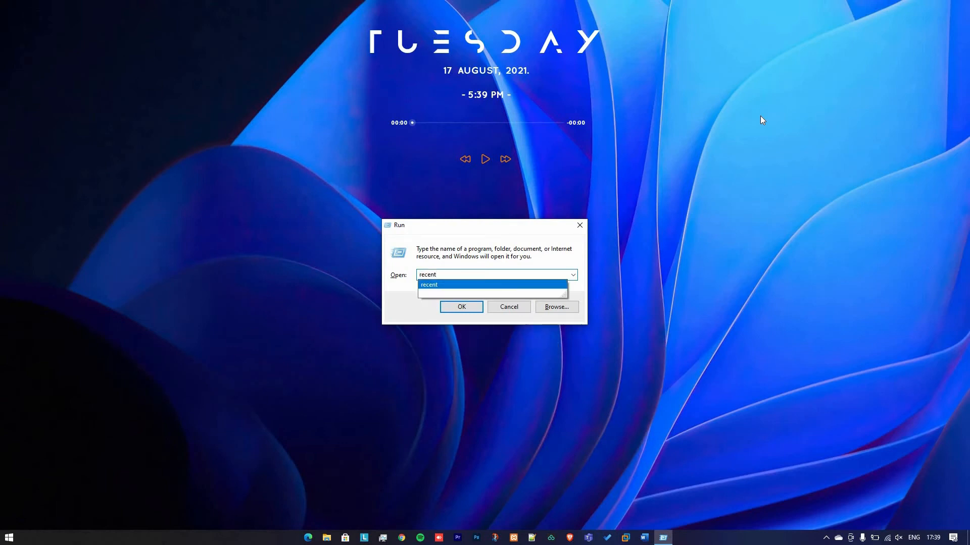
key(Return)
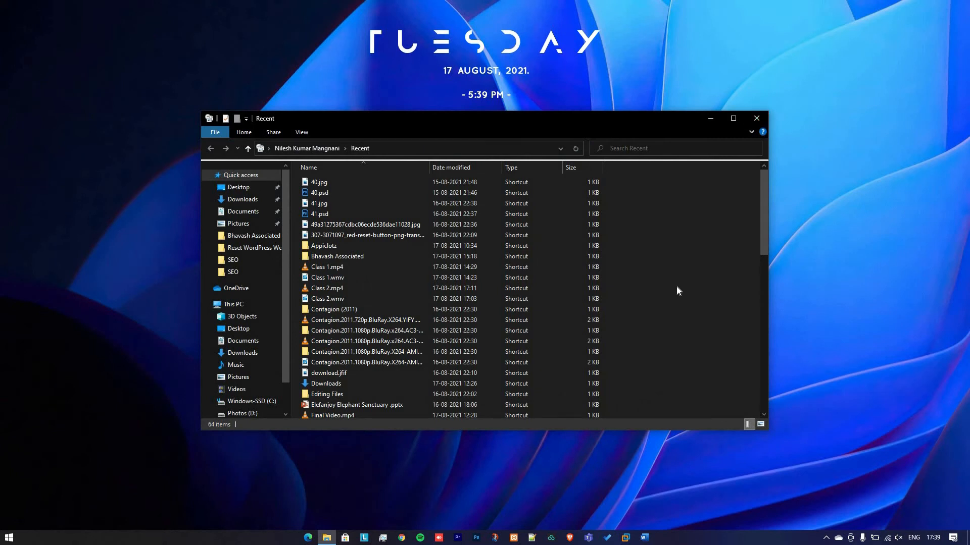
Delete all items in the Recent folder and close the folder window
key(ctrl+a)
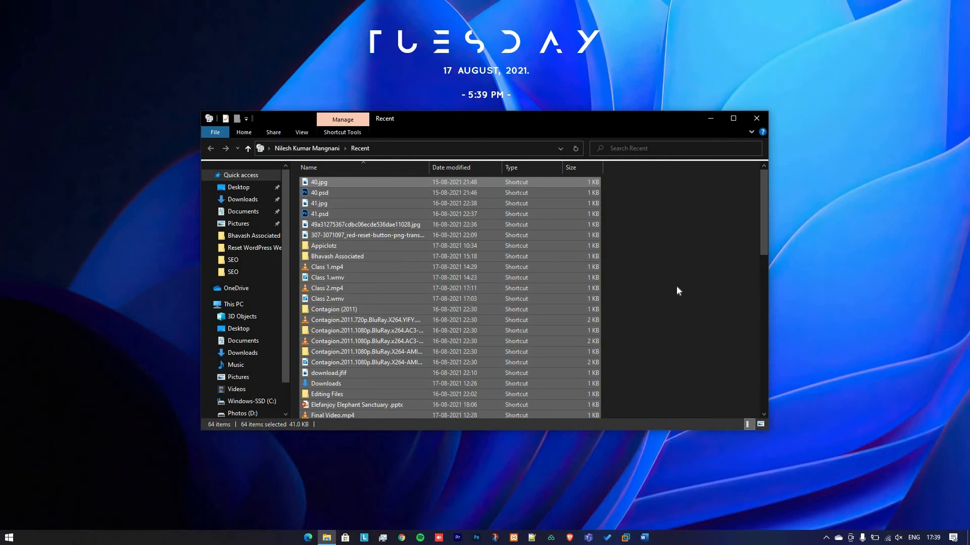
right_click(337, 320)
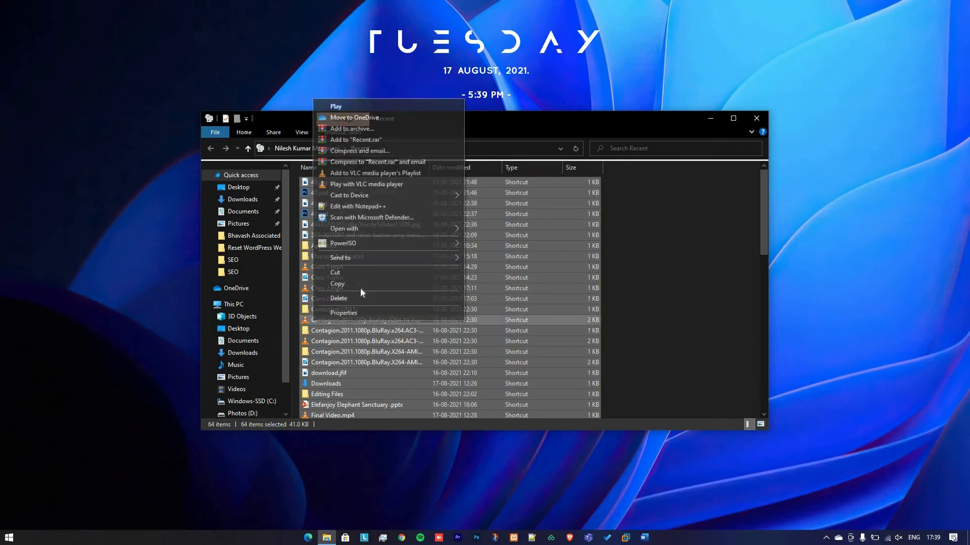
click(362, 285)
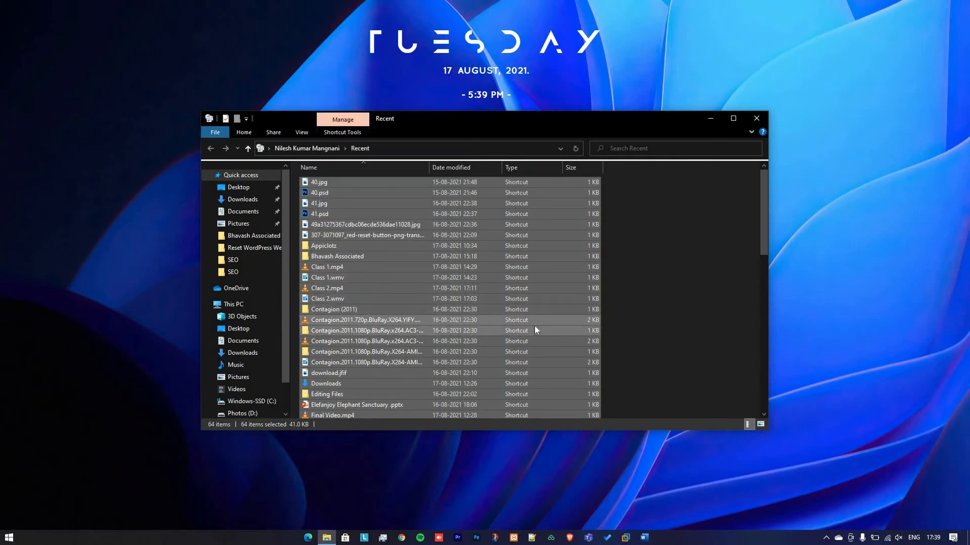
key(Delete)
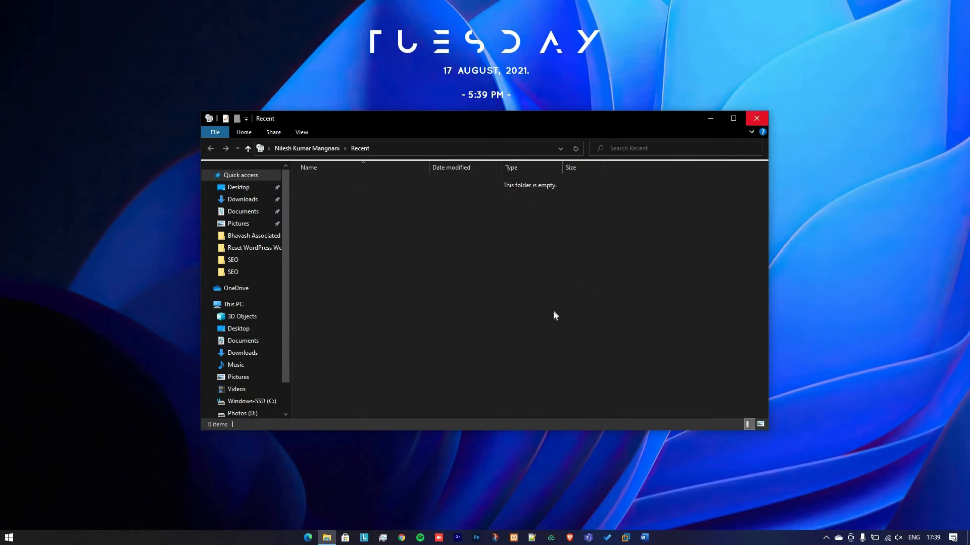
key(alt+F4)
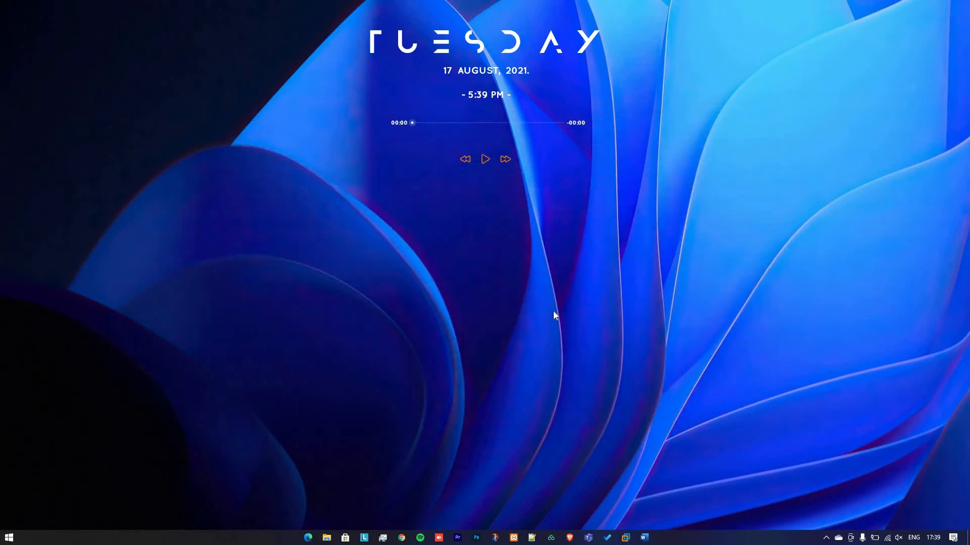
Open the Windows Prefetch folder with the Run command "prefetch"
key(super+r)
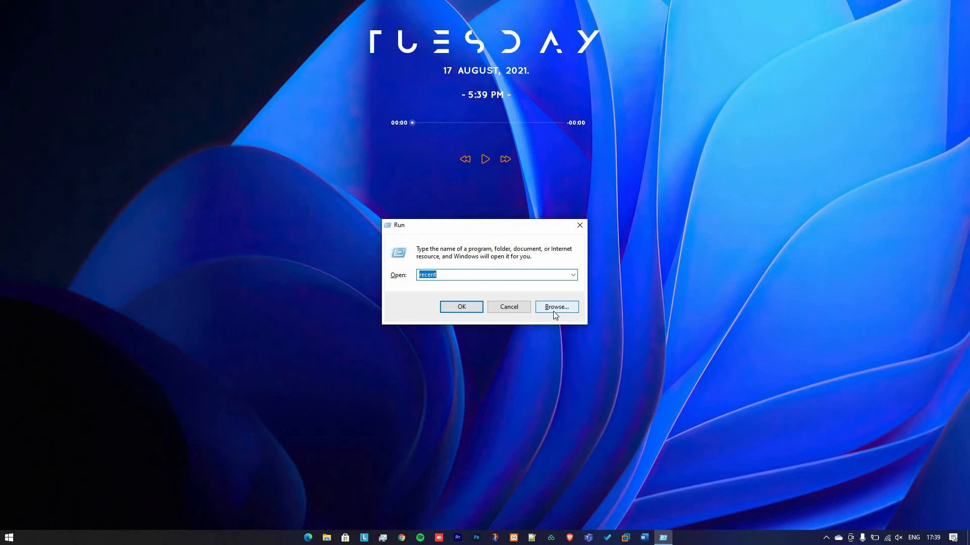
text(pref)
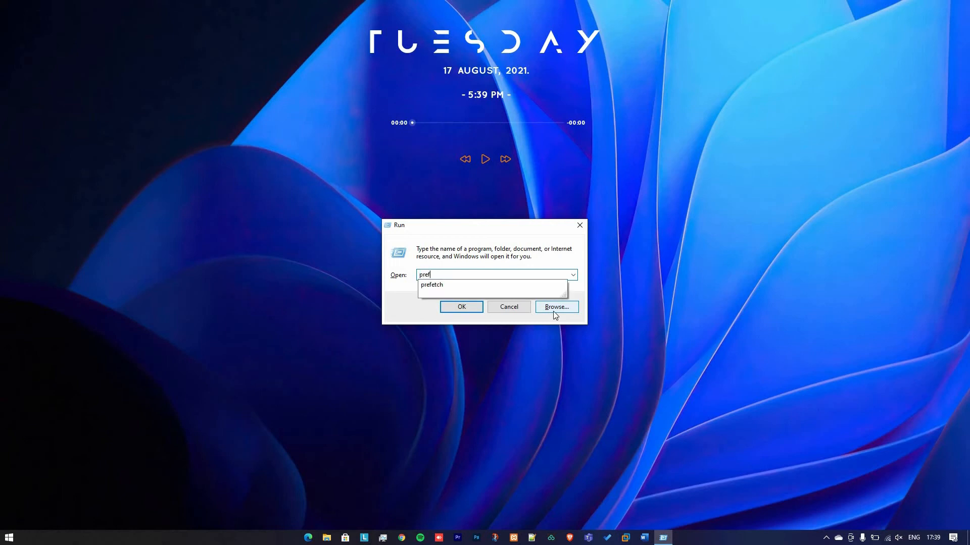
key(Down)
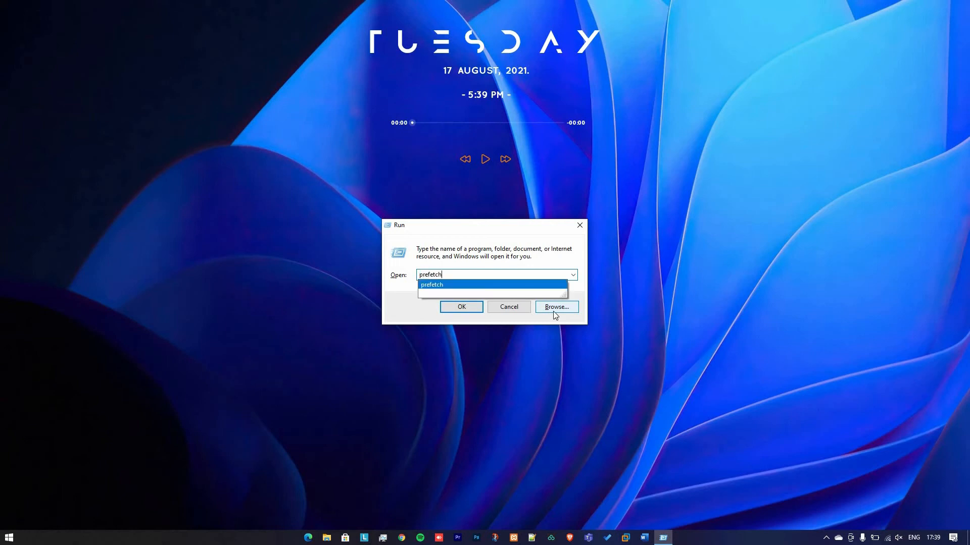
key(Return)
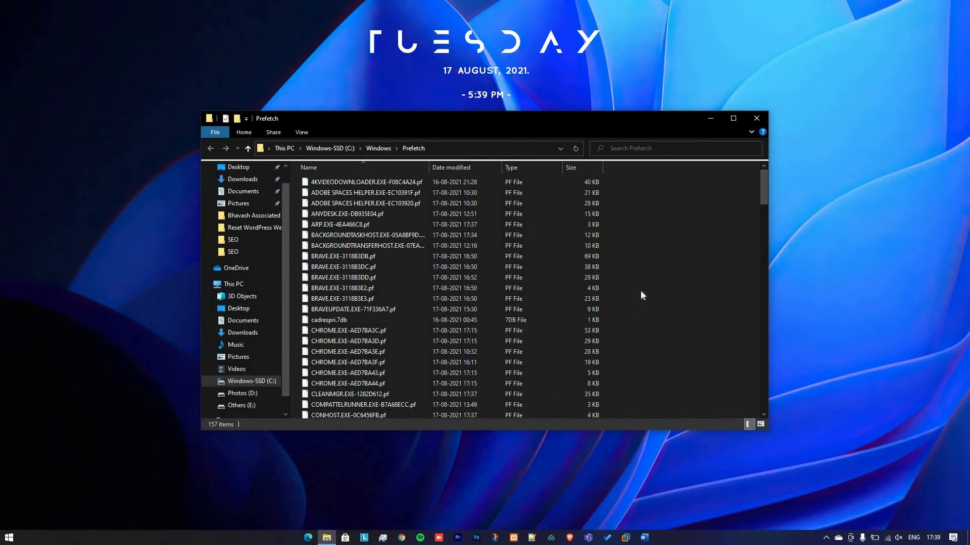
Delete everything in the Prefetch folder, skipping the files that are in use, and close the folder
key(ctrl+a)
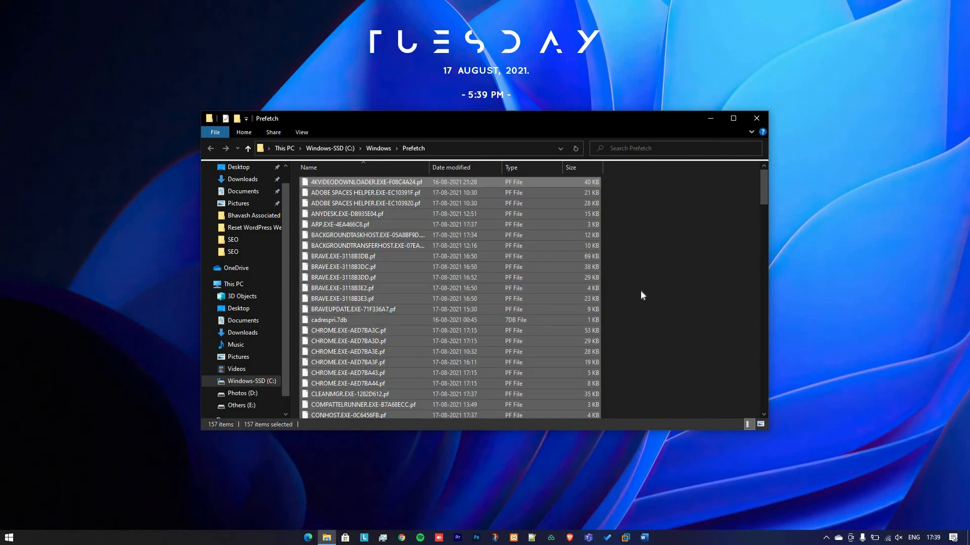
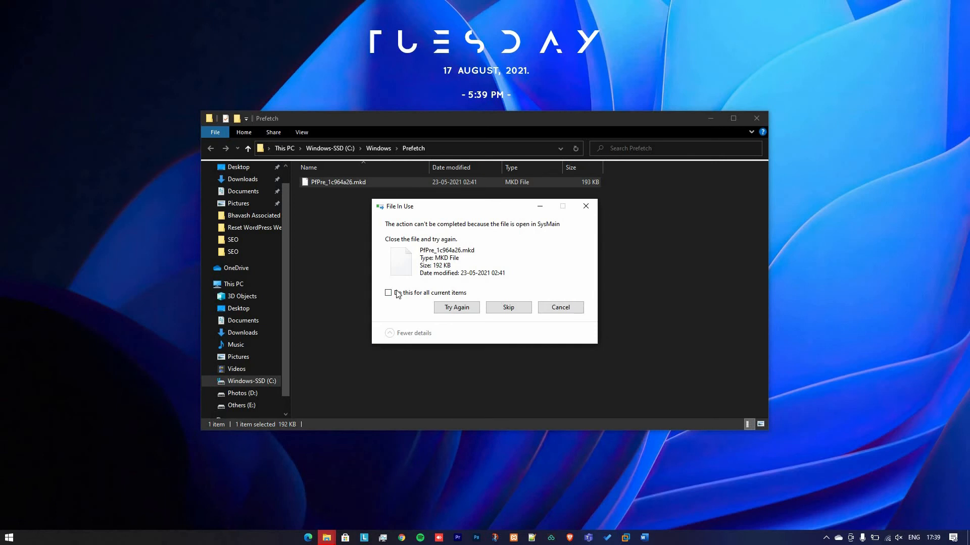
click(389, 294)
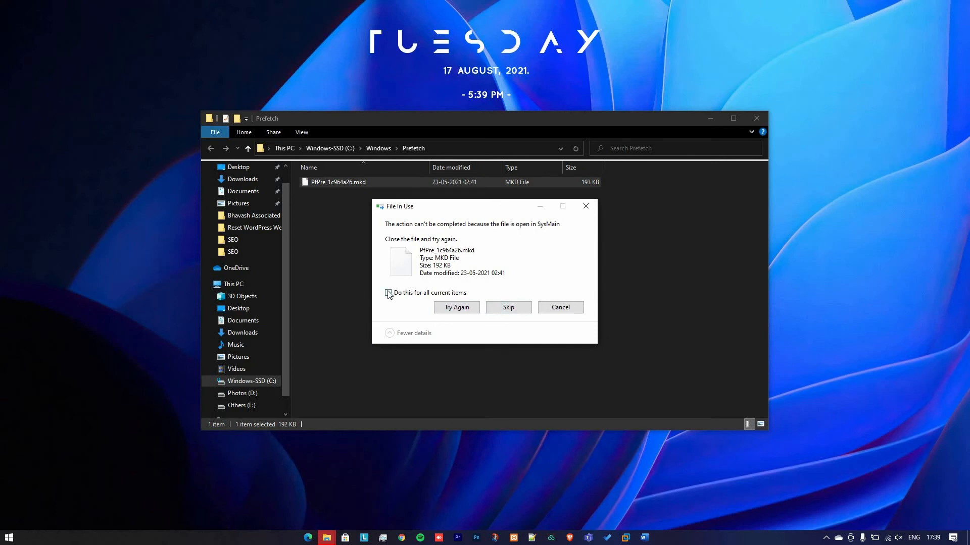
click(507, 308)
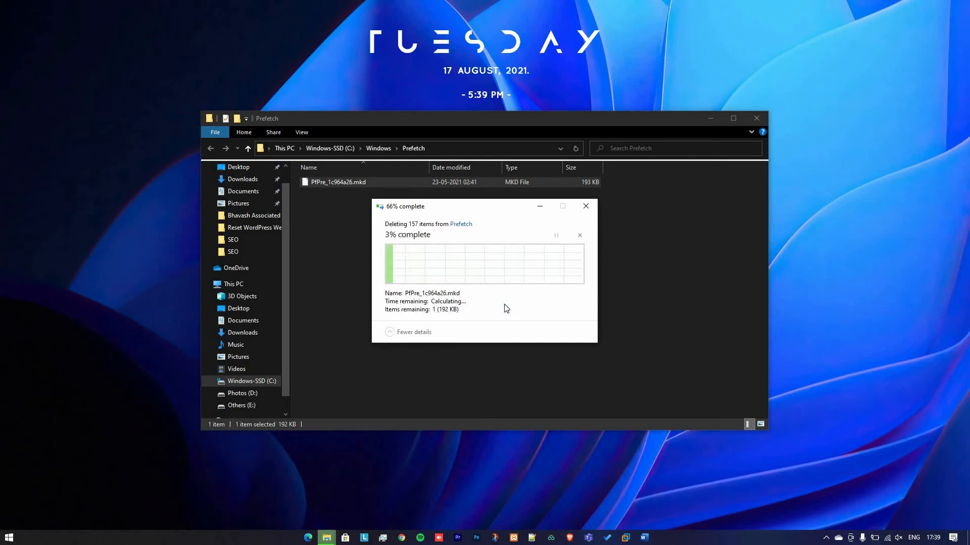
click(755, 117)
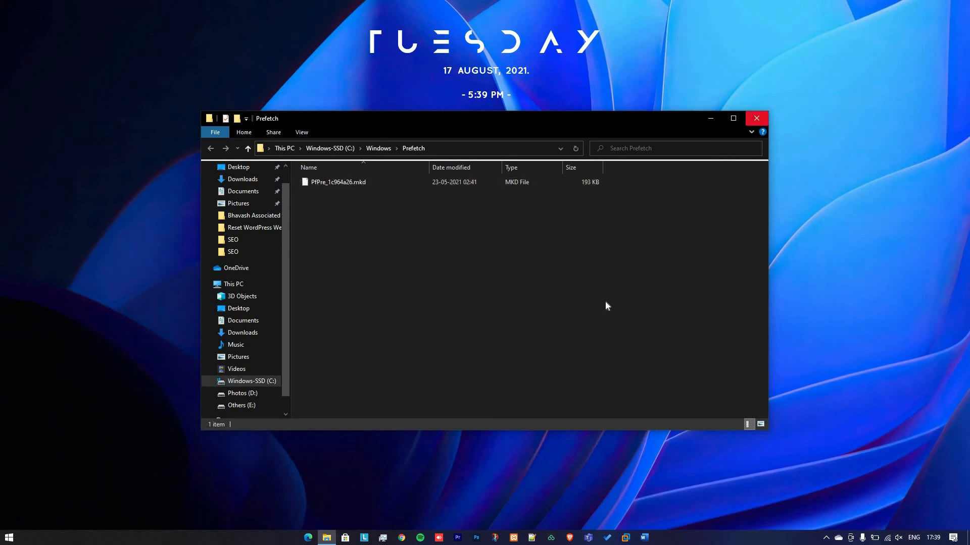
Open the user's local AppData Temp folder with the Run command "%TEMP%"
key(super+r)
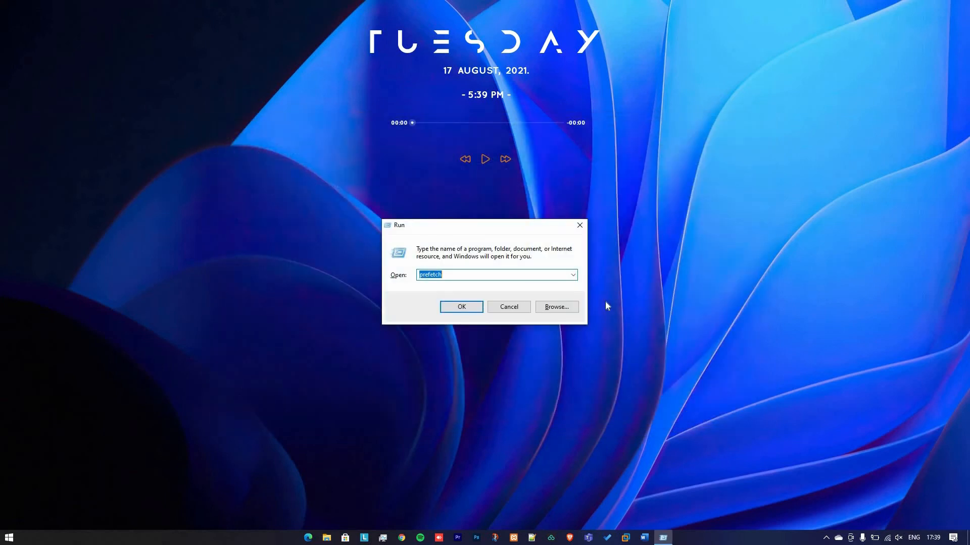
text(%)
key(Down)
key(Down)
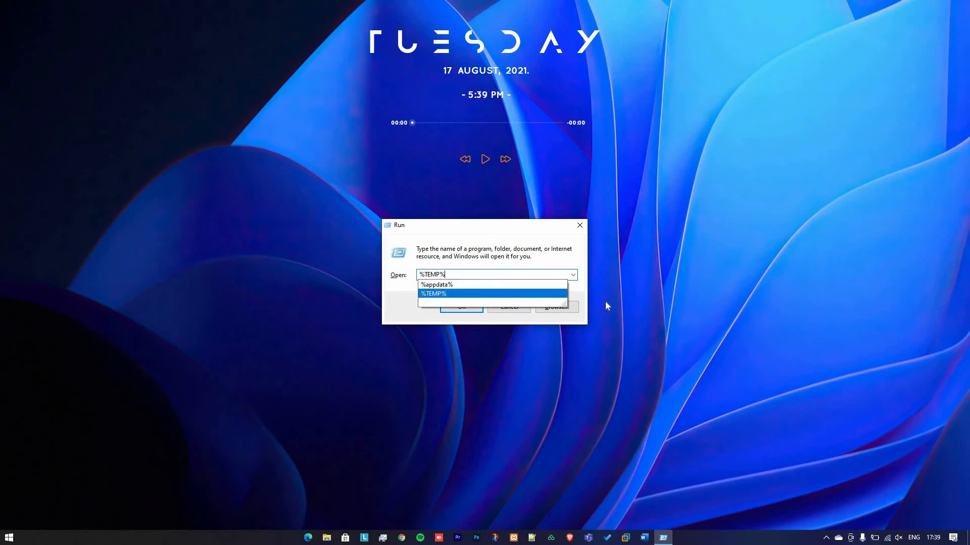
key(Return)
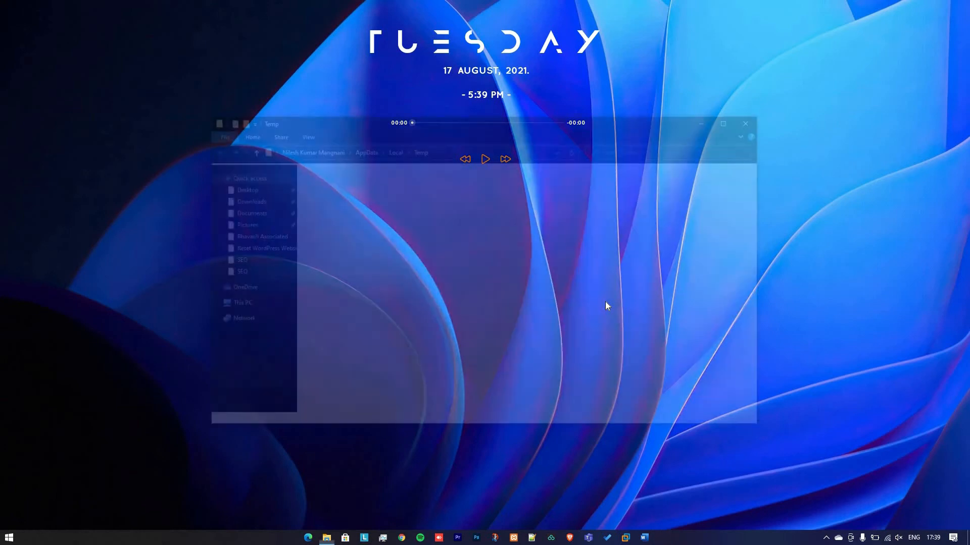
Delete everything in the user's Temp folder, skipping all current items that are in use
key(ctrl+a)
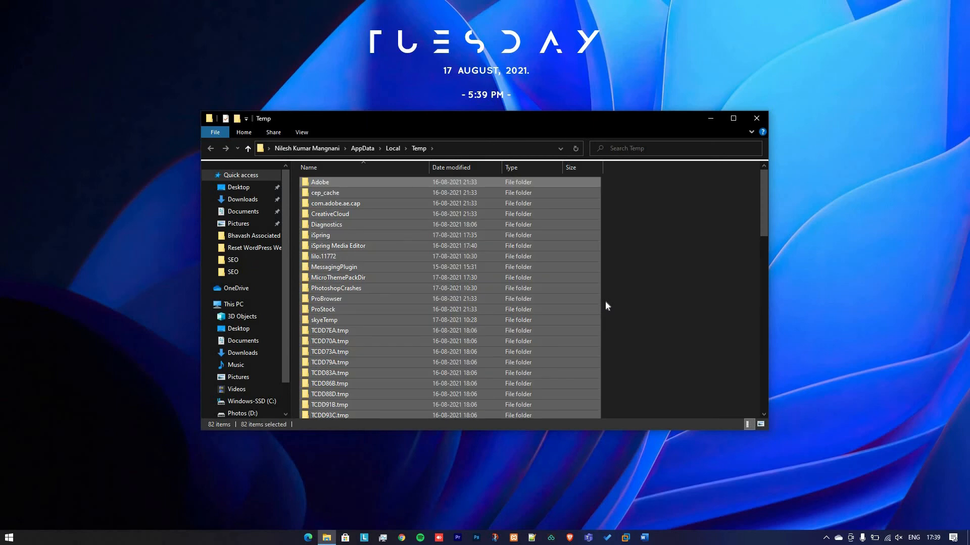
key(Delete)
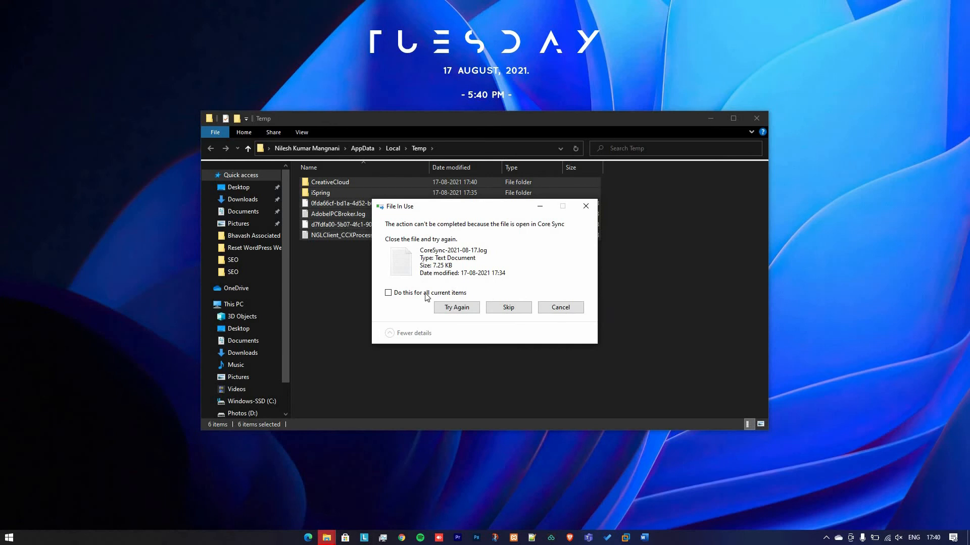
click(406, 296)
click(497, 311)
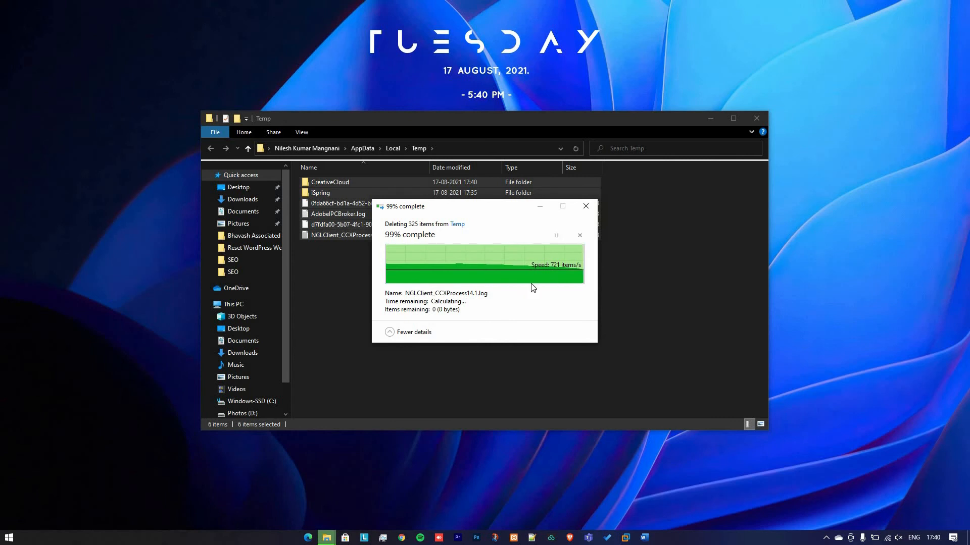
Close the user's Temp folder and refresh the desktop
click(757, 119)
right_click(735, 146)
key(e)
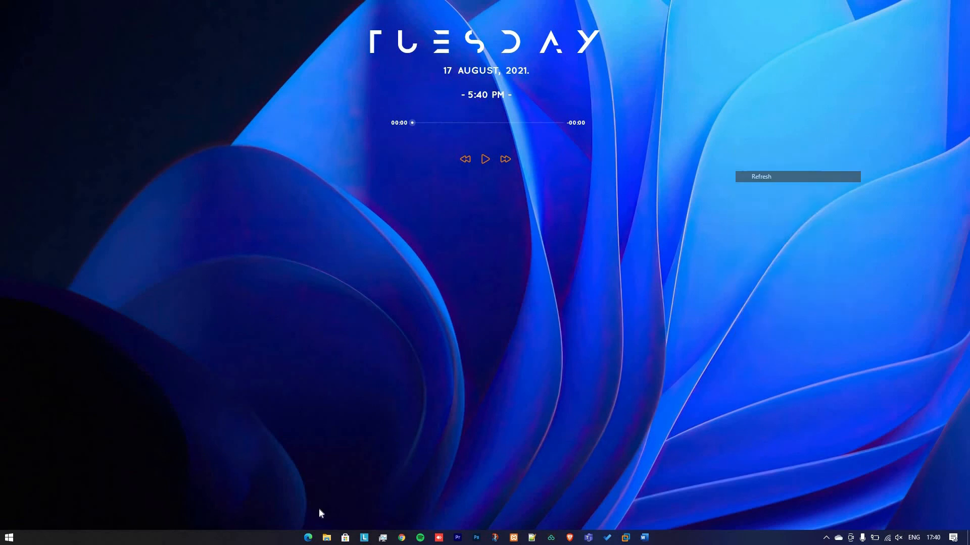
Check the free space on the Windows-SSD (C:) drive in This PC and close File Explorer
click(327, 537)
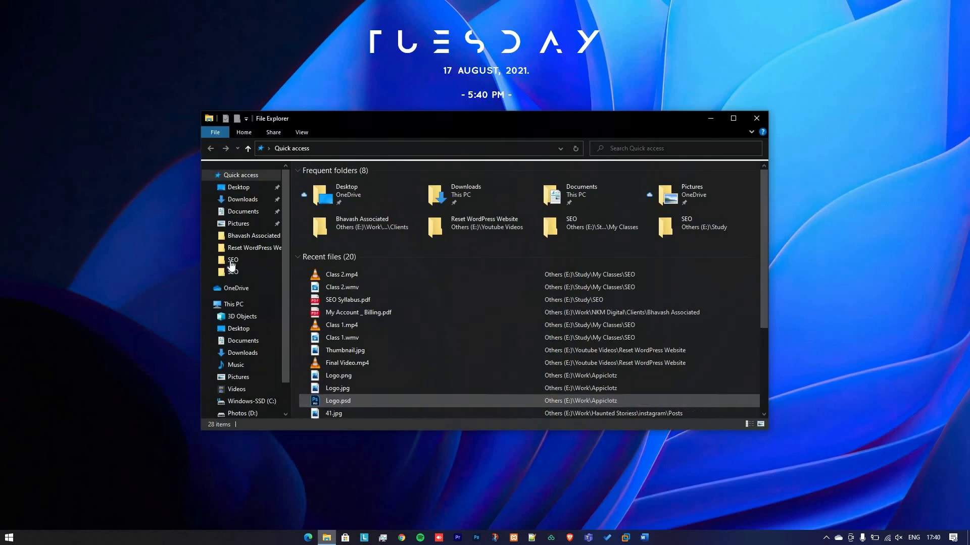
scroll(231, 264, down, 1)
click(232, 284)
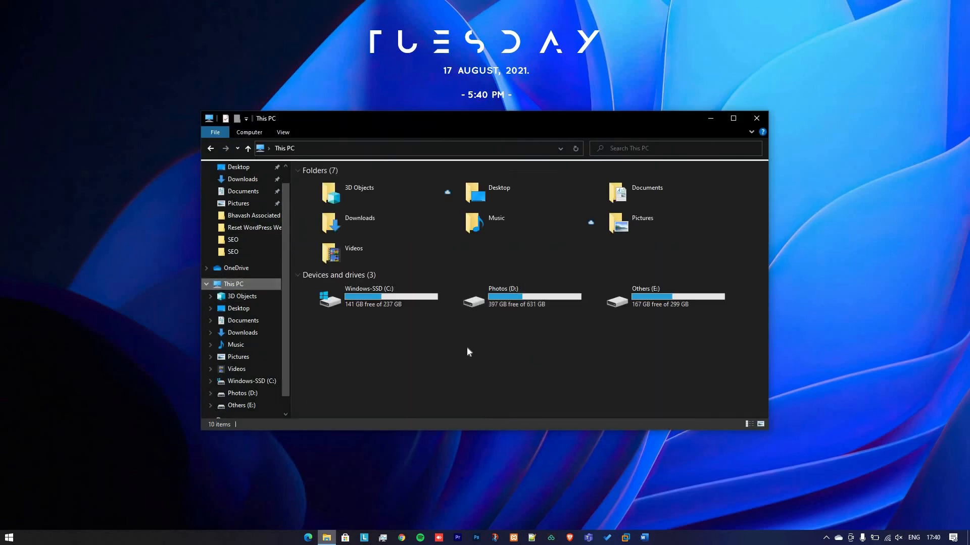
click(358, 309)
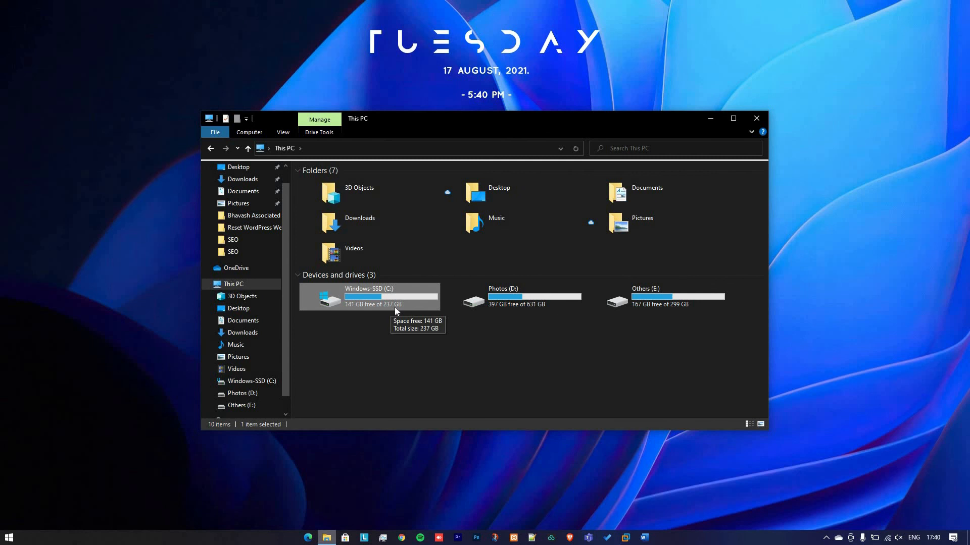
click(419, 332)
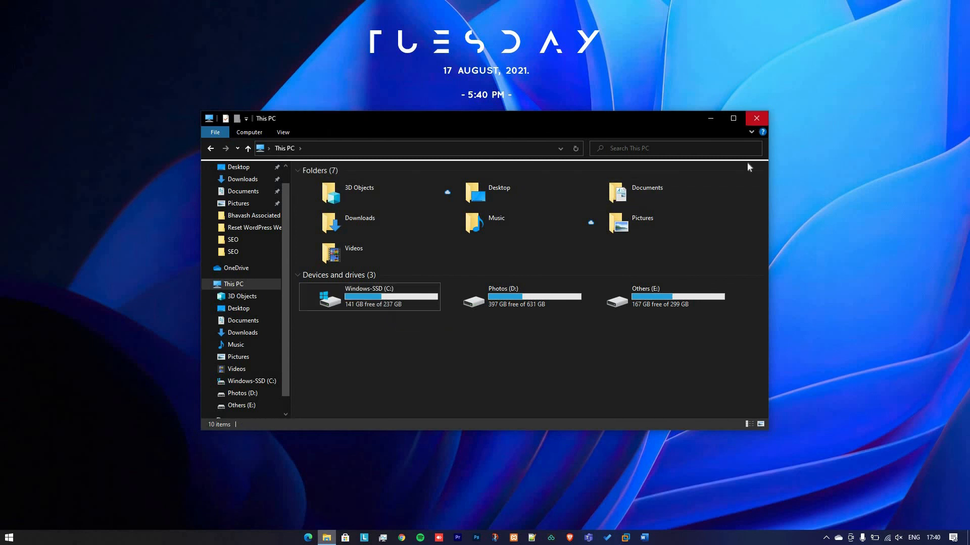
click(756, 119)
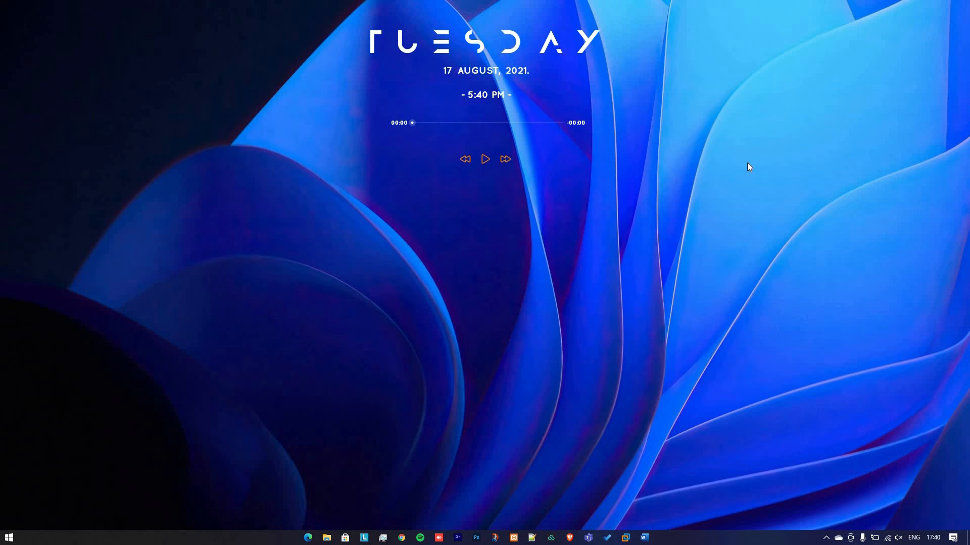